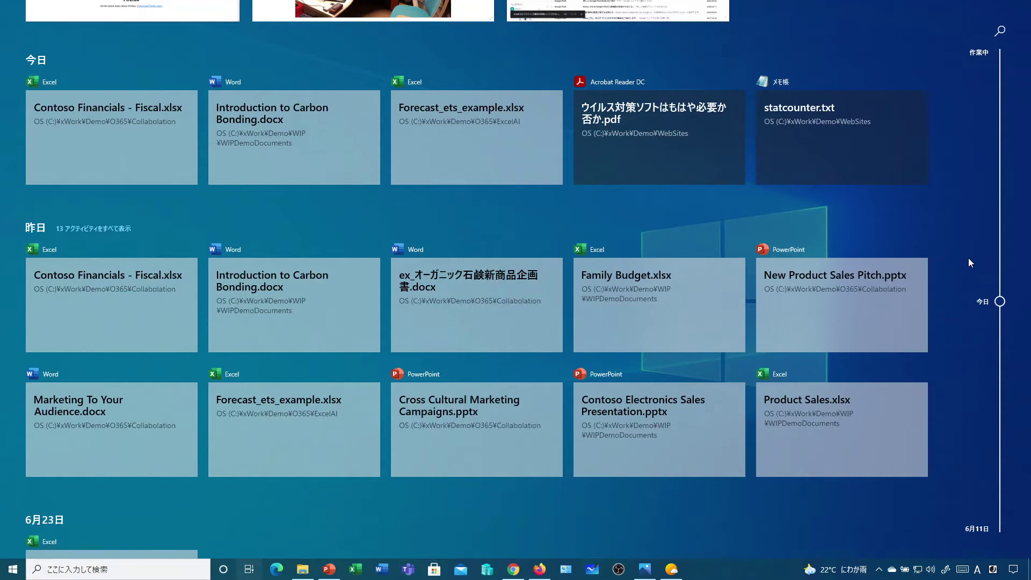
- Open ex_オーガニック石鹸新商品企画書.docx from yesterday's activities in the timeline, and close the document after viewing it
drag(1000, 302, 1001, 416)
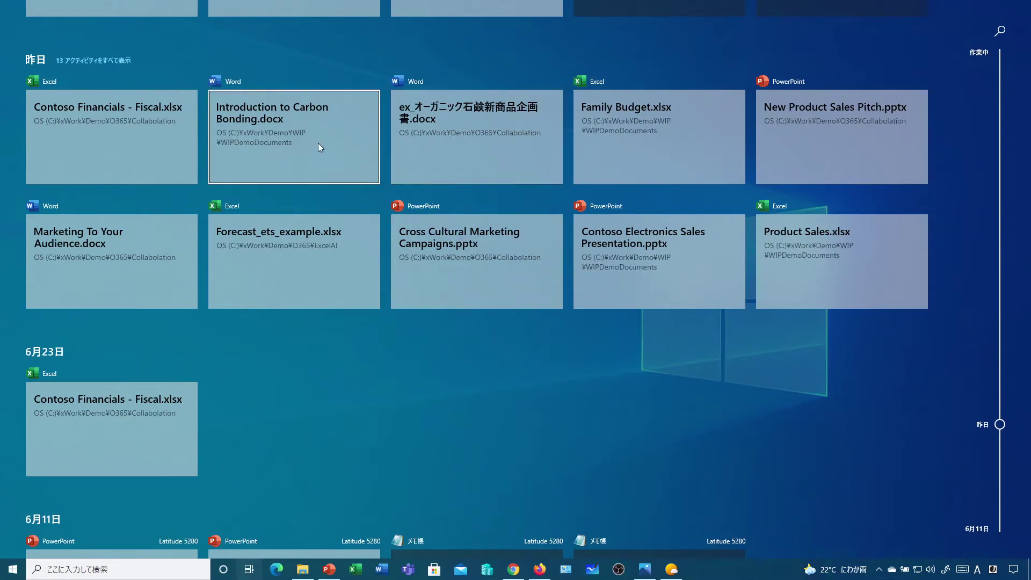
click(423, 142)
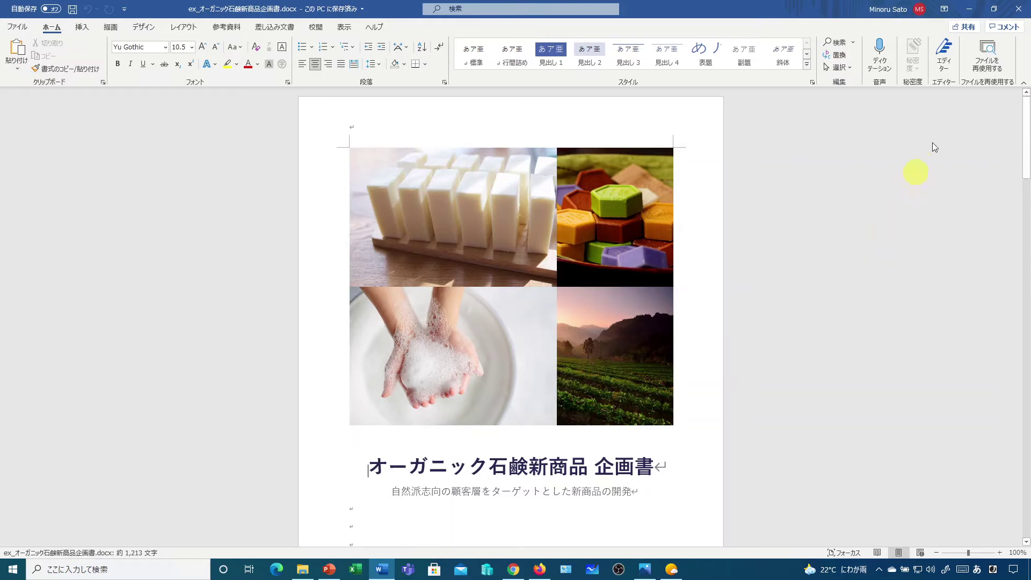
click(970, 9)
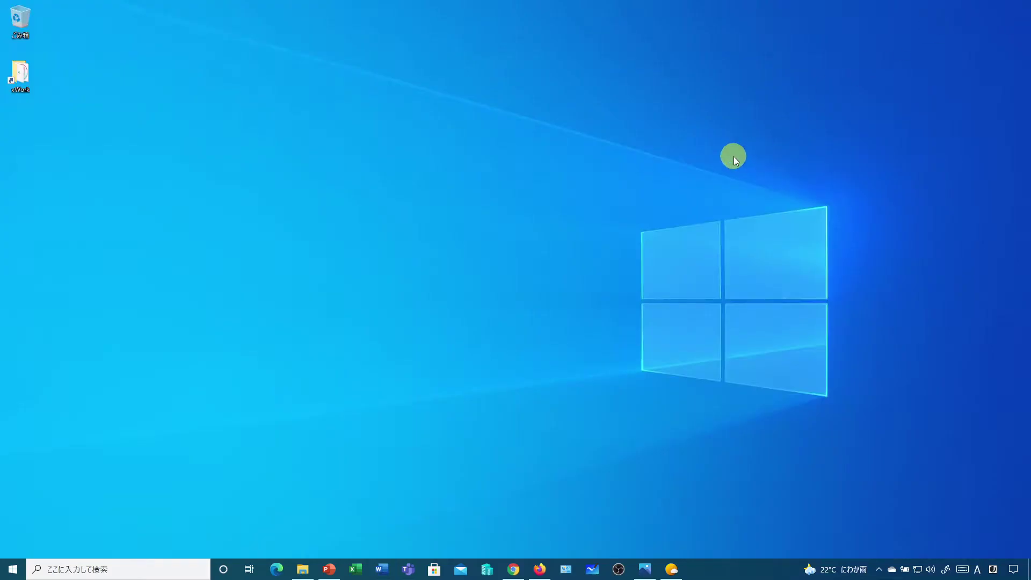
- Open Contoso Financials - Fiscal.xlsx from the timeline's 6月23日 activities, and close the workbook after viewing it
key(super+Tab)
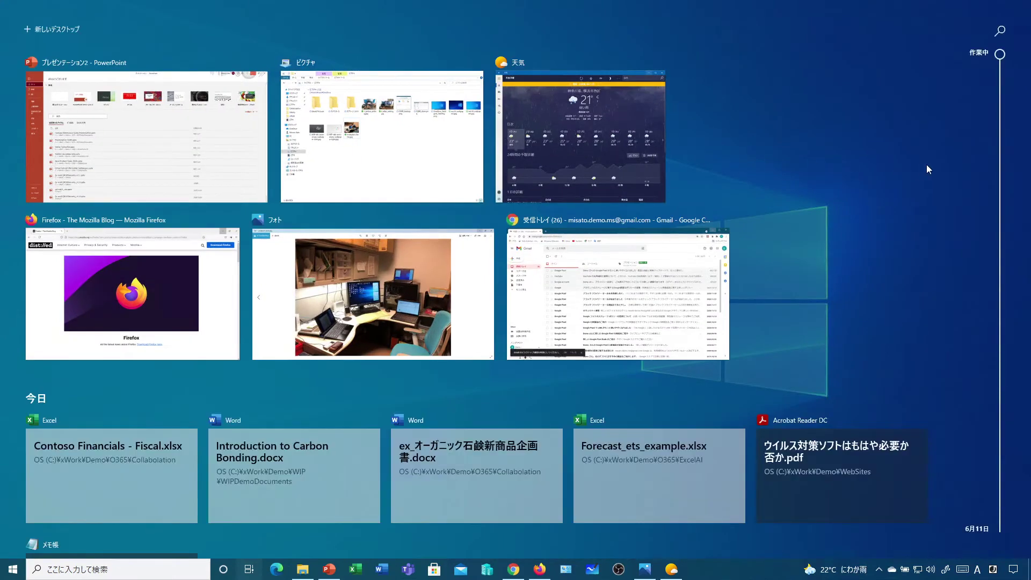
drag(1000, 54, 997, 376)
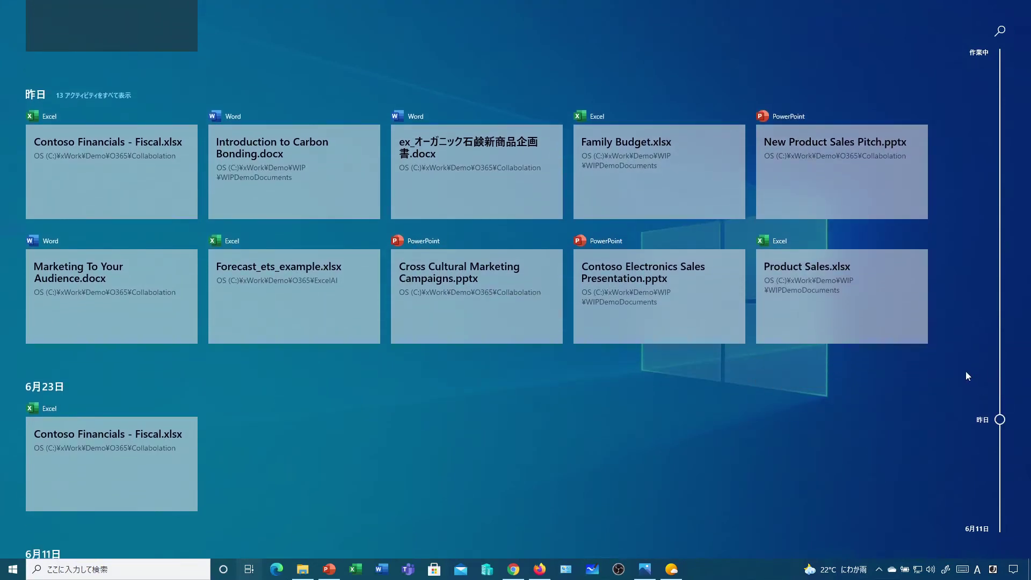
drag(992, 428, 999, 519)
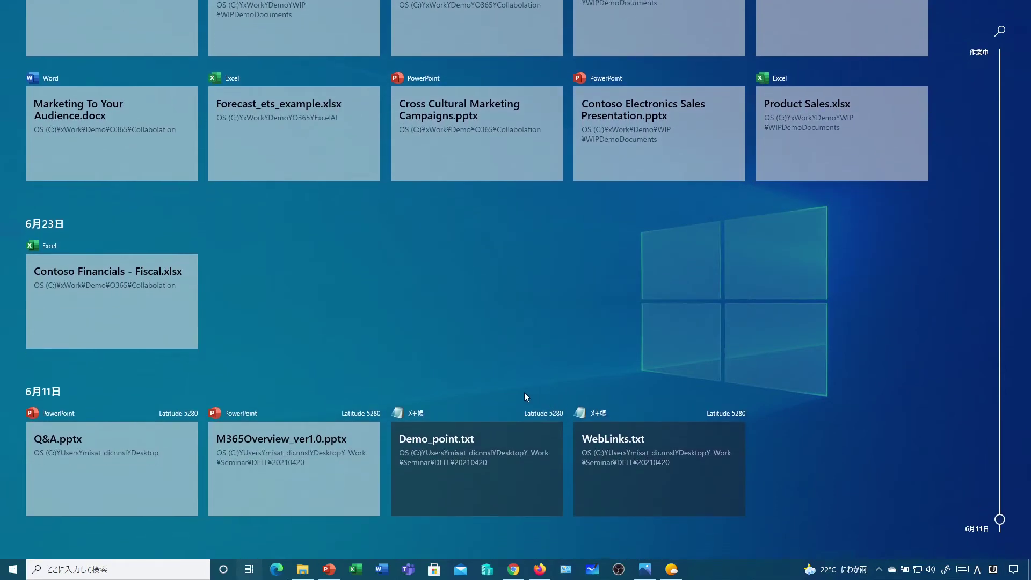
click(116, 318)
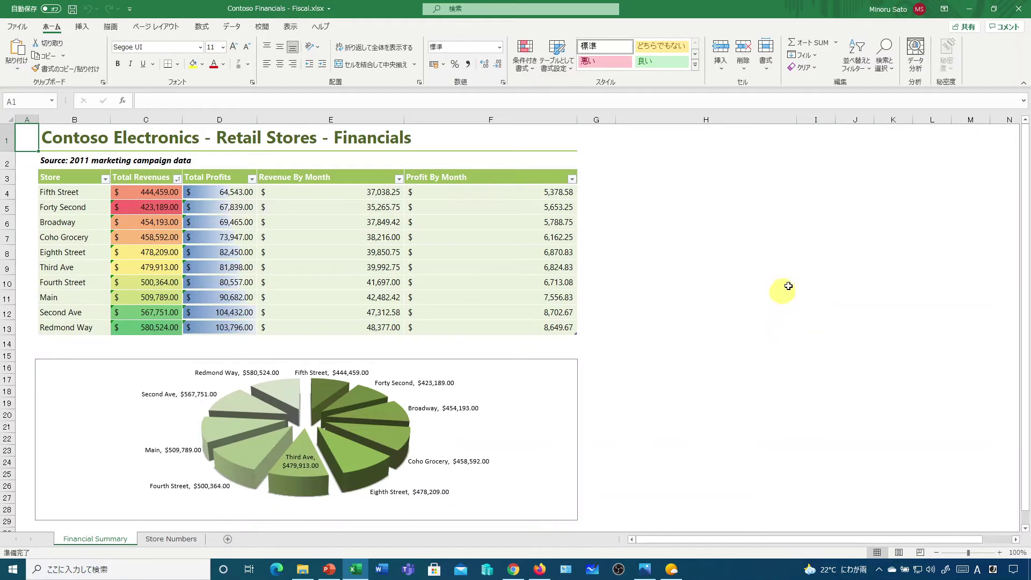
click(1017, 11)
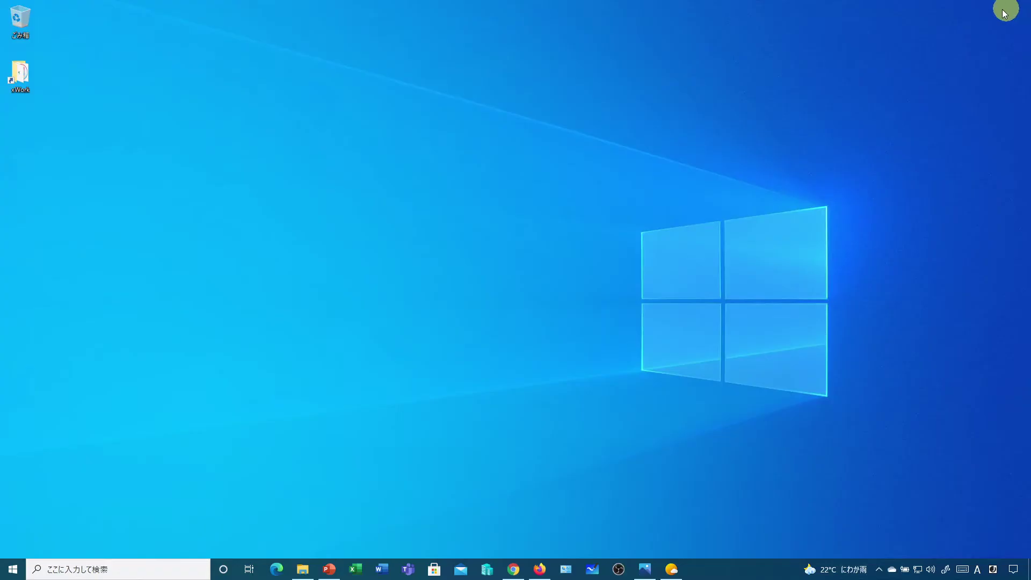
- Browse today's activities in Task View, switch to the open PowerPoint window from the overview, and minimize it
key(super+Tab)
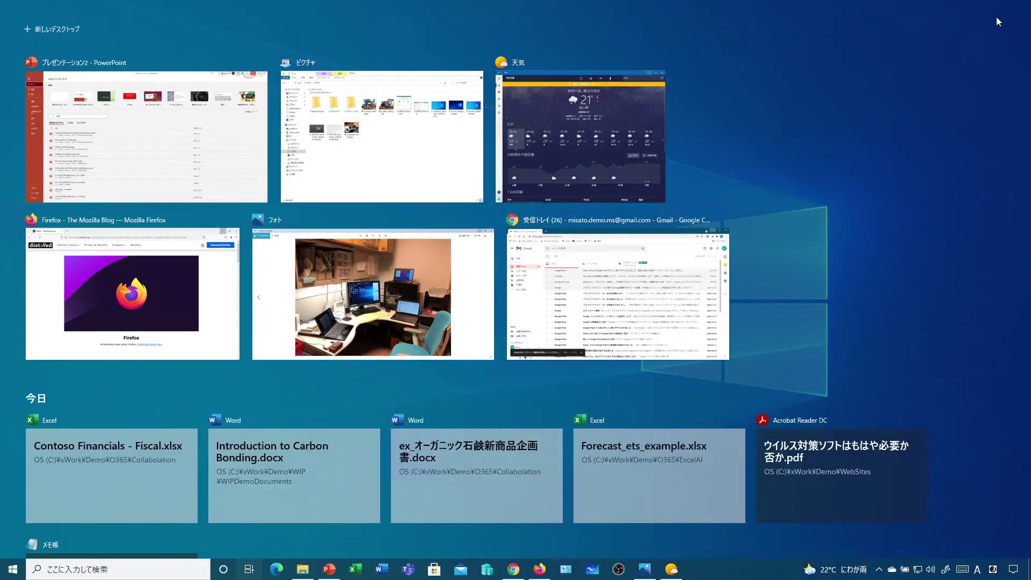
drag(994, 64, 1000, 234)
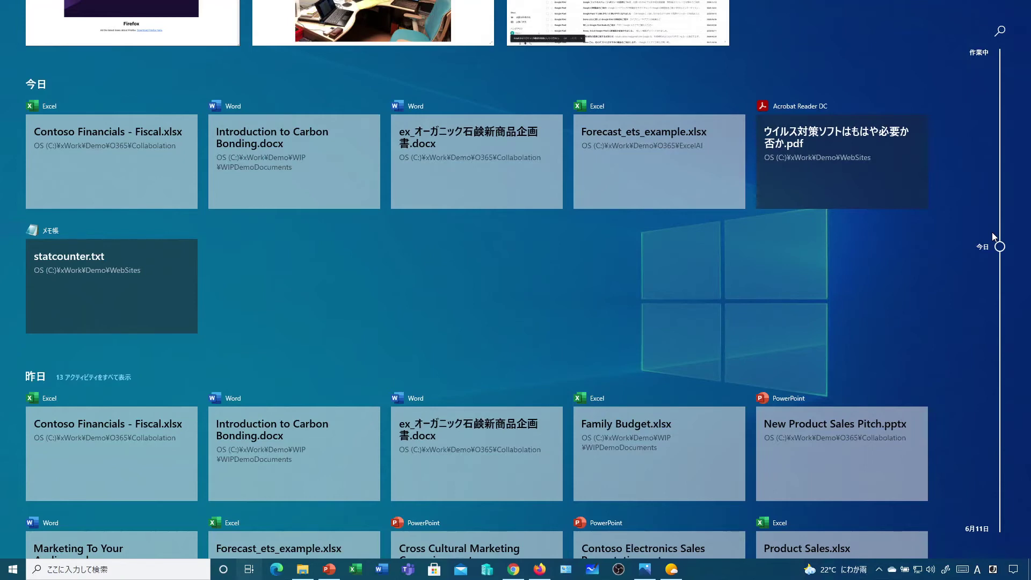
drag(1000, 247, 1001, 57)
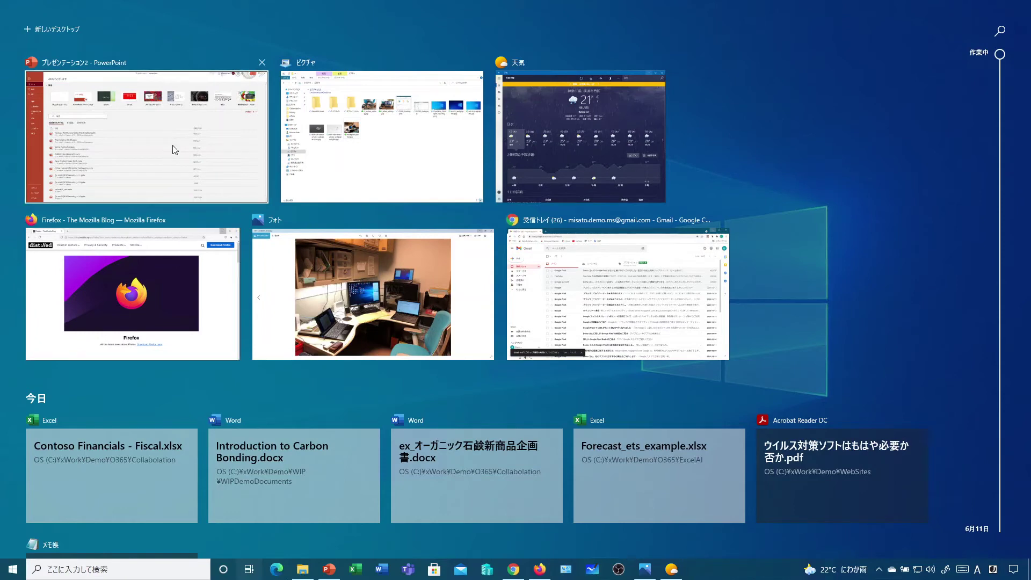
click(213, 150)
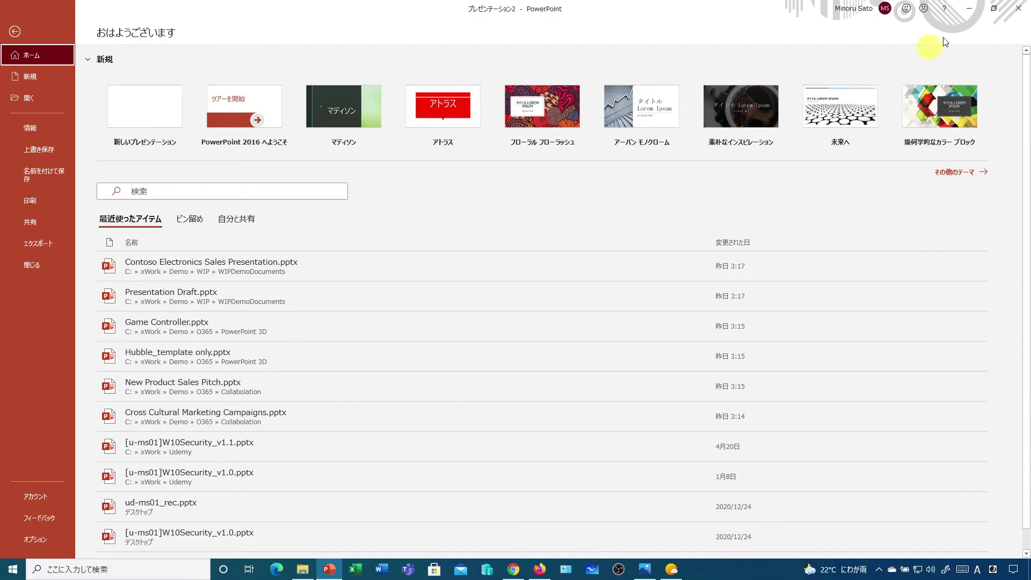
click(975, 9)
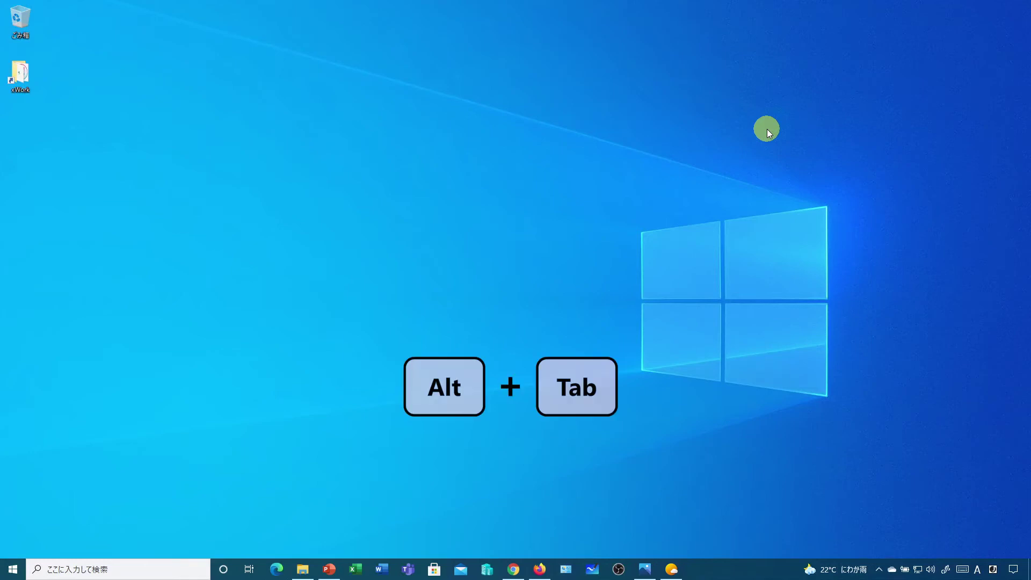
- Cycle through the open windows in the window switcher and bring the Weather (天気) window to the front
key(alt+Tab)
key(alt+Tab)
key(alt+Tab)
key(alt+Tab)
key(alt+Tab)
key(alt+Tab)
key(alt+Tab)
key(alt+Tab)
key(alt+Tab)
key(alt+Tab)
key(alt+Tab)
key(alt+Tab)
key(alt+Tab)
key(alt+Tab)
key(alt+Tab)
key(alt+Tab)
key(alt+Tab)
key(alt+Tab)
key(alt+Tab)
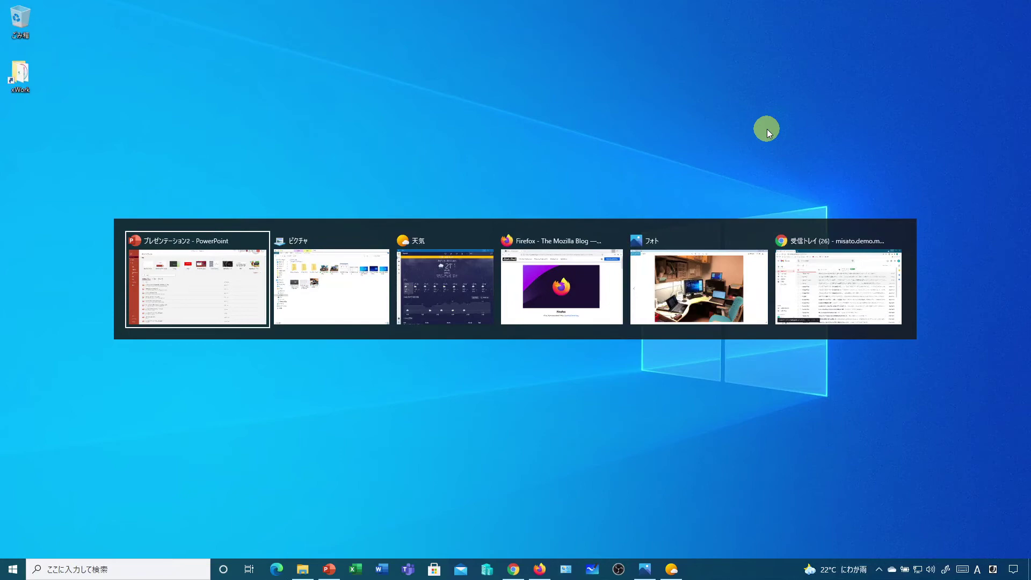
key(alt+Tab)
key(alt+Tab)
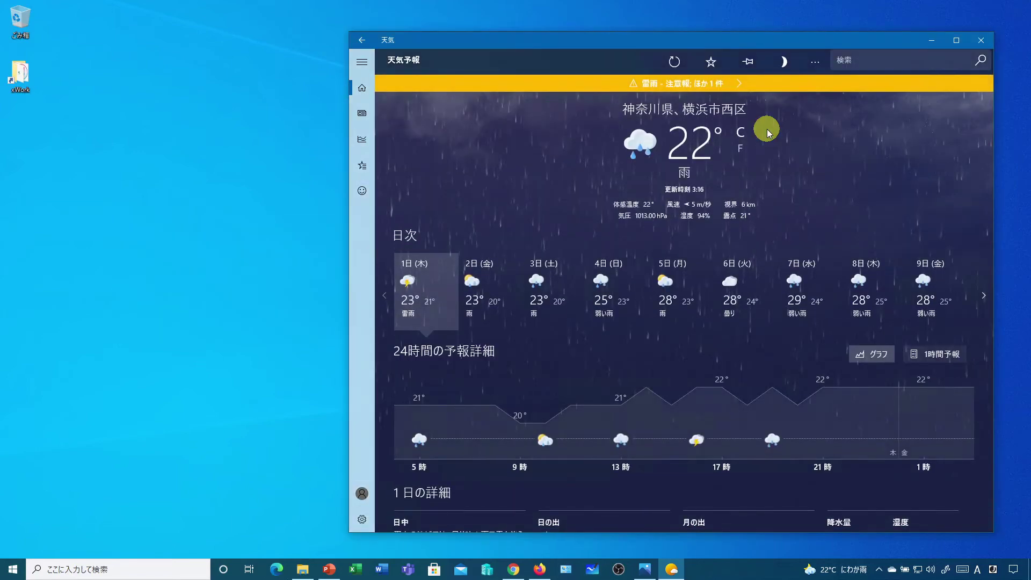
- Cycle through the open windows in the window switcher and bring the プレゼンテーション2 PowerPoint window to the front
key(alt+Tab)
key(alt+Tab)
key(alt+Tab)
key(alt+Tab)
key(alt+Tab)
key(alt+Tab)
key(alt+Tab)
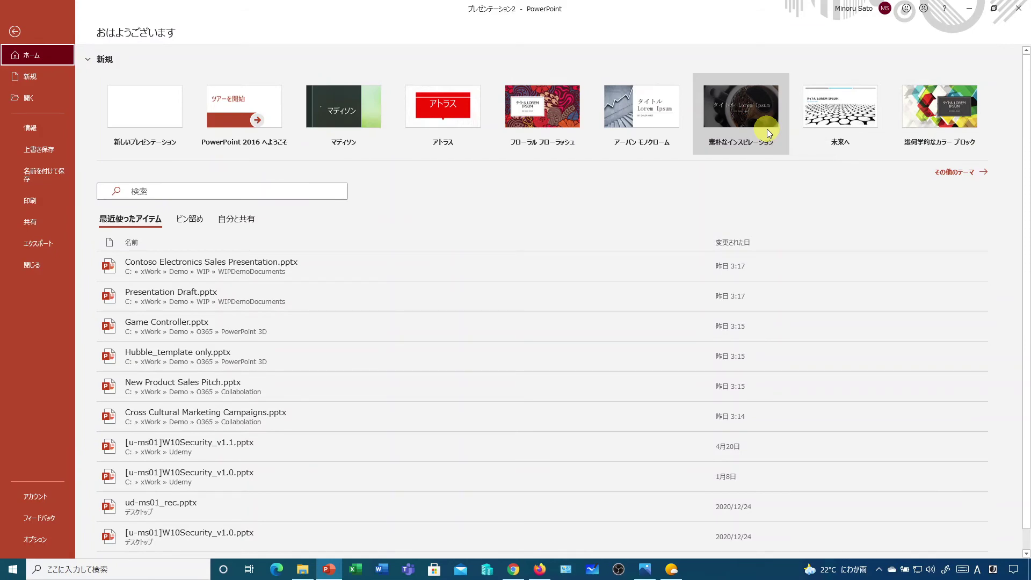
- Show Task View and dismiss it without choosing another window, and minimize the PowerPoint and Weather windows
key(super+Tab)
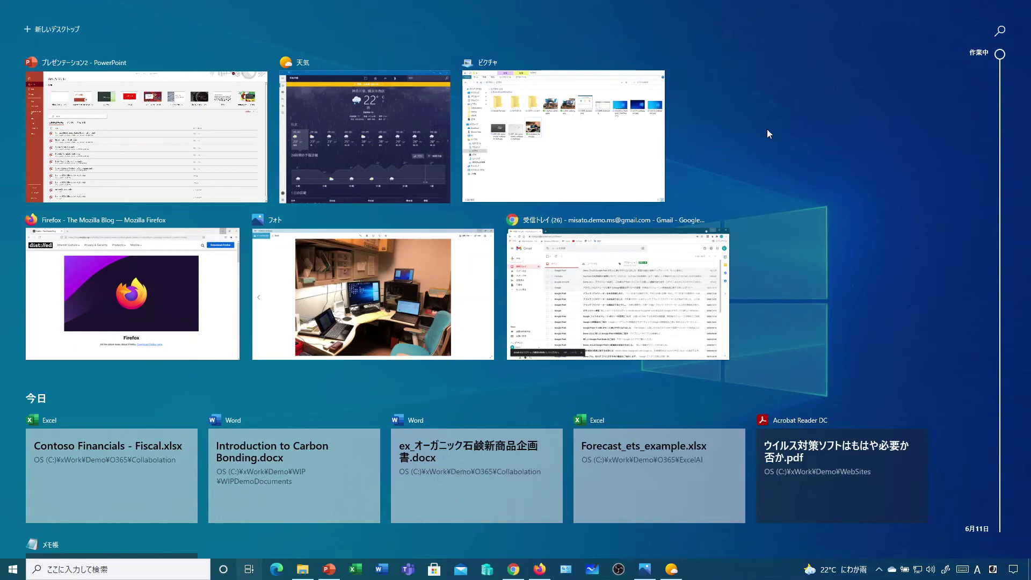
click(767, 129)
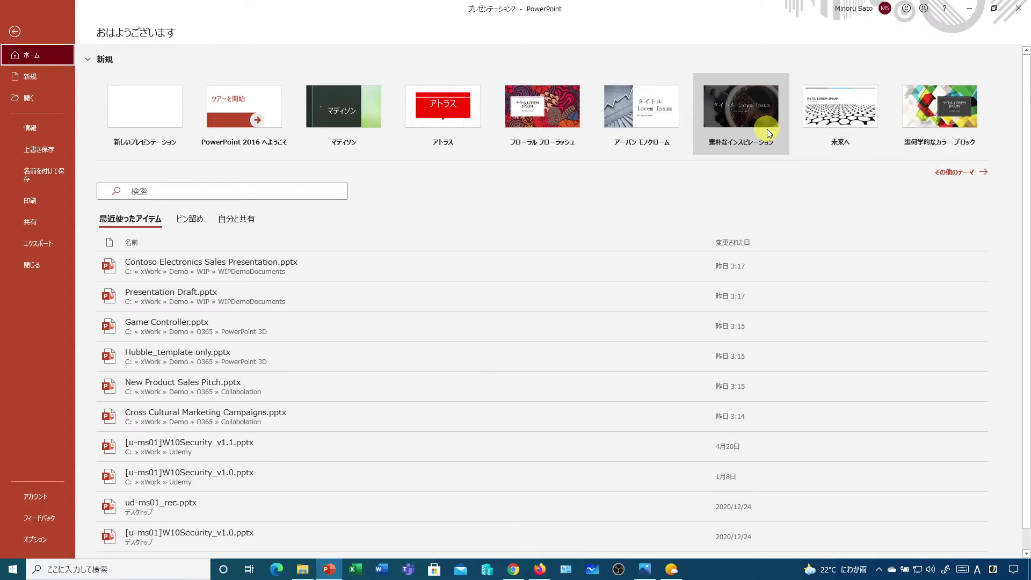
click(969, 10)
click(933, 39)
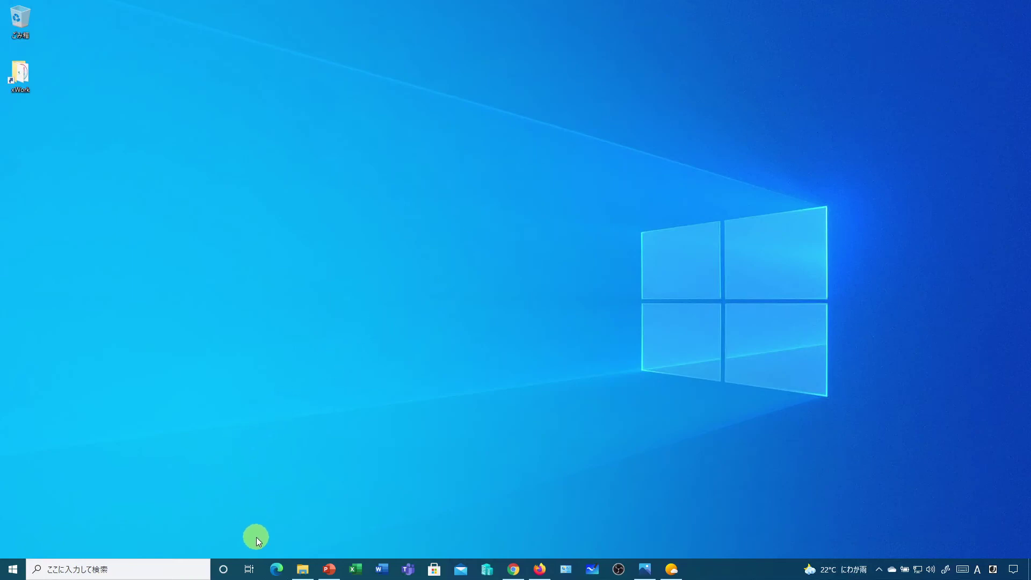
- Display the open windows and timeline in Task View, and return to the desktop
key(super+Tab)
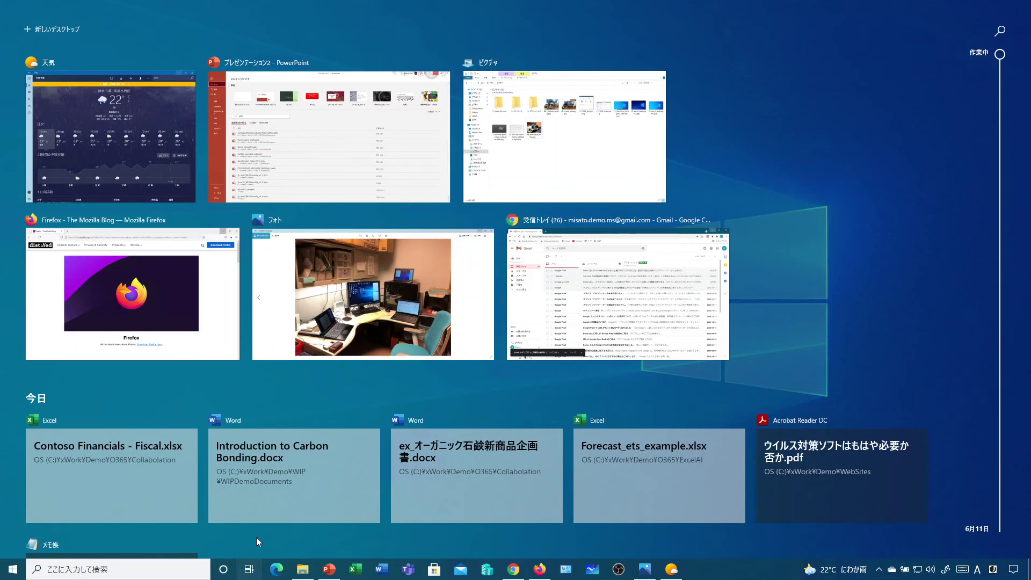
click(256, 539)
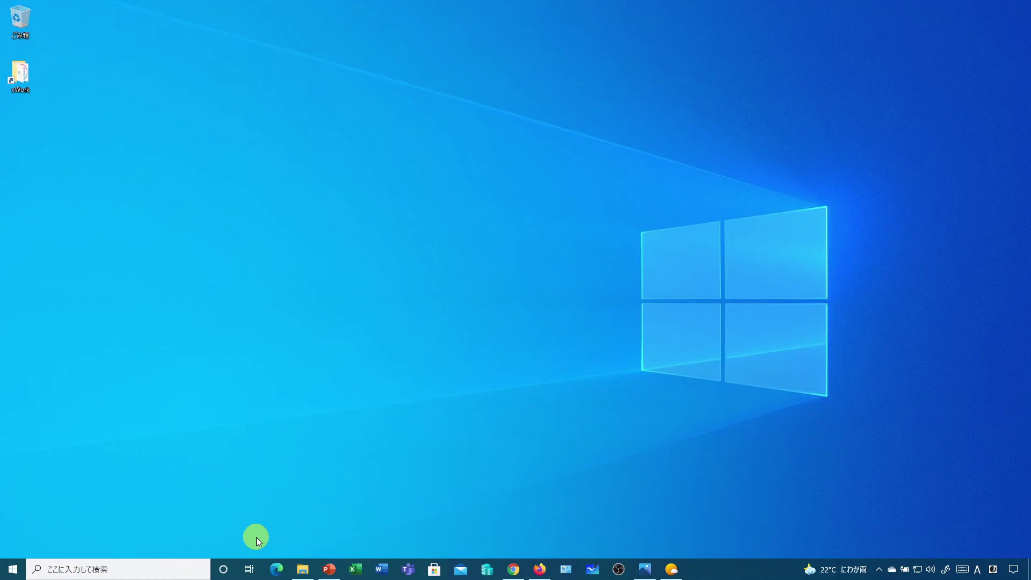